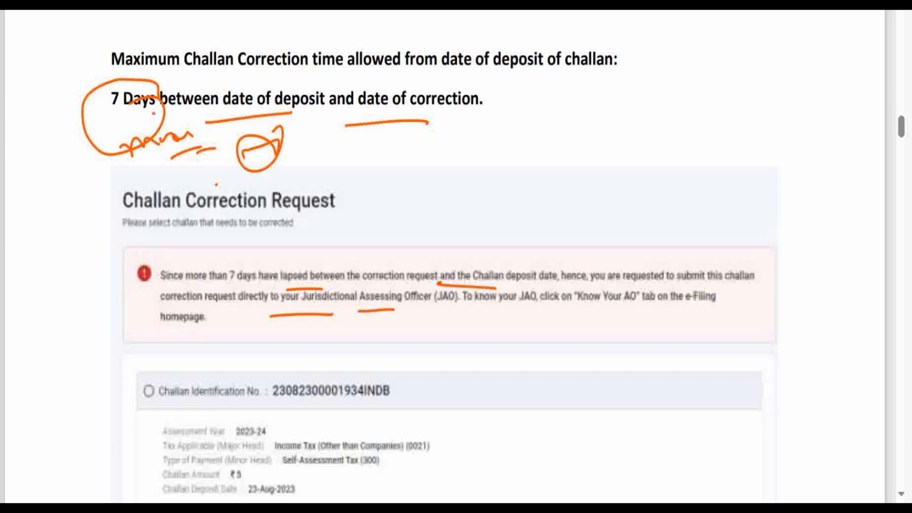
- Tick the Jurisdictional Assessing Officer text in the red notice and handwrite an underlined "AO" beneath it
mouse_move(405, 315)
mouse_down()
mouse_move(412, 326)
mouse_move(433, 306)
mouse_up()
mouse_move(418, 350)
mouse_down()
mouse_move(440, 325)
mouse_move(451, 339)
mouse_move(479, 328)
mouse_up()
drag(459, 346, 509, 334)
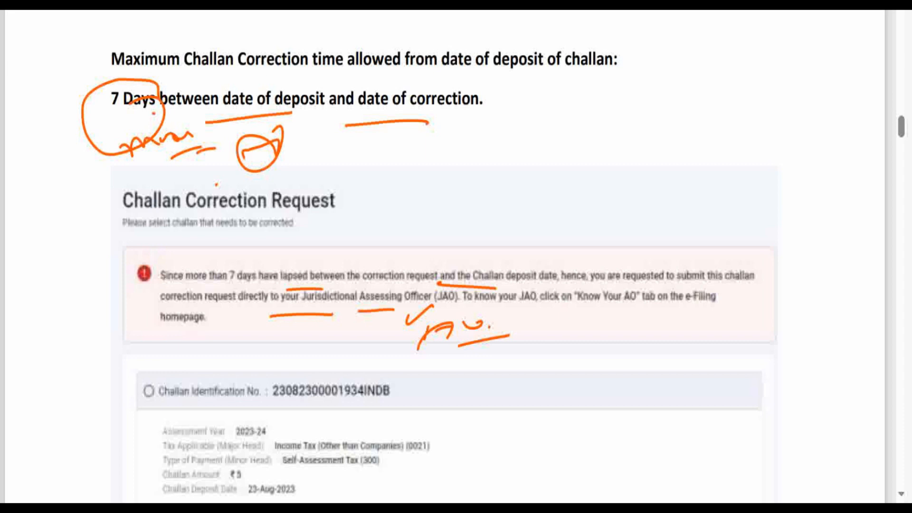
- Tick both listed challans and the red notice, and underline the second challan's deposit date, 23-Aug-2023
scroll(441, 256, down, 8)
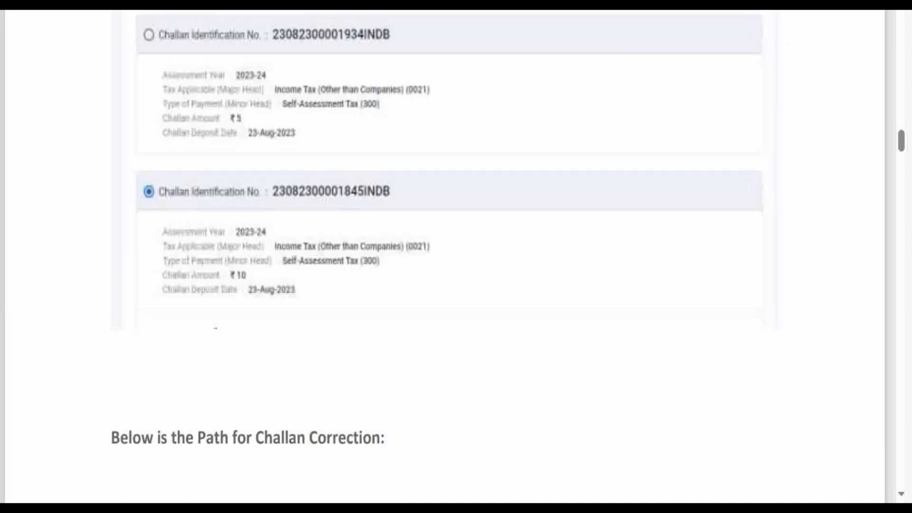
drag(450, 123, 486, 110)
drag(446, 225, 491, 218)
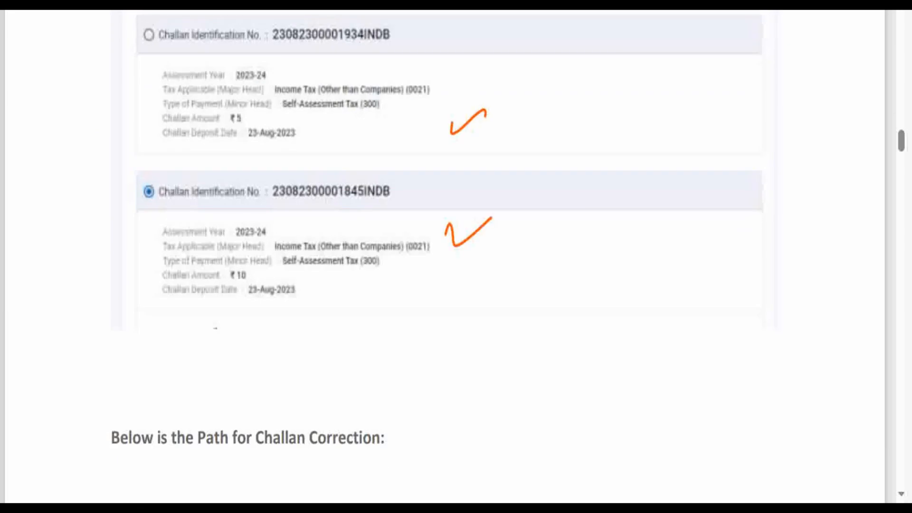
drag(251, 309, 320, 305)
scroll(456, 256, up, 5)
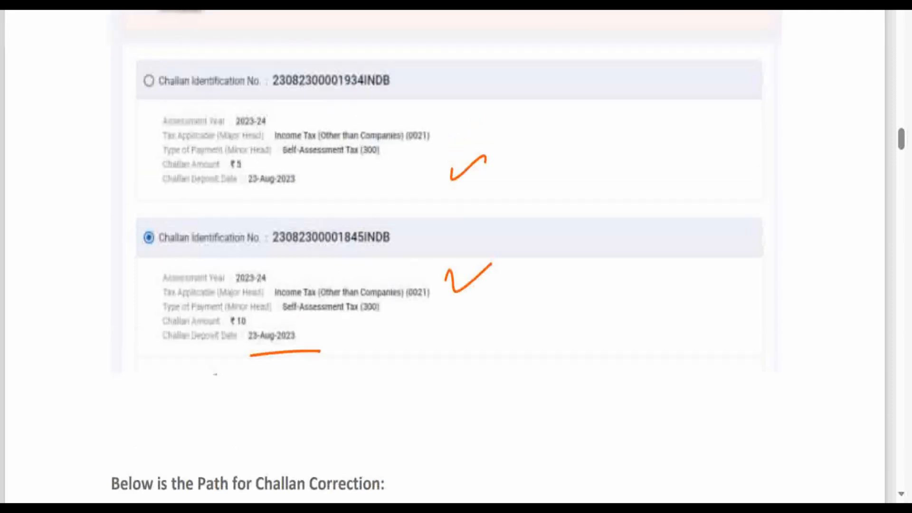
drag(550, 210, 597, 191)
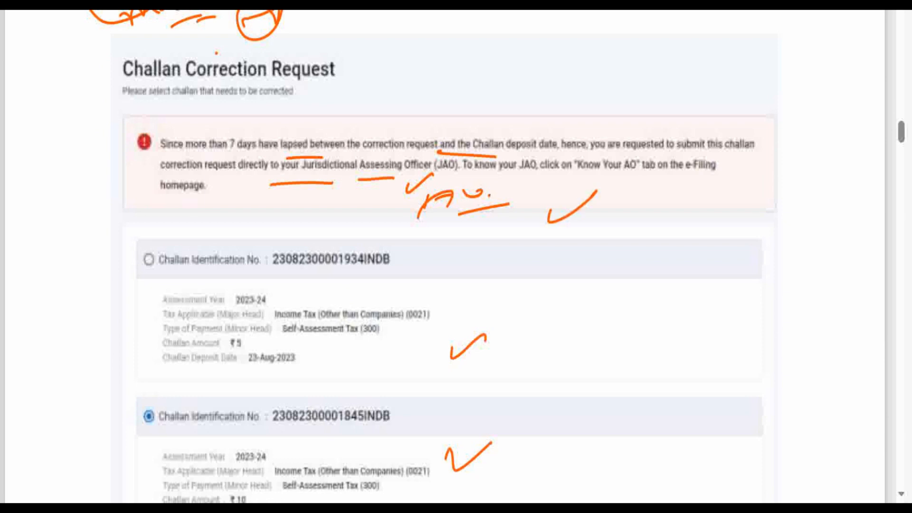
- Tick the log-in, Service Tab, Challan Correction and request-link arrows in the path diagram, and handwrite a short note below the last one
scroll(456, 256, down, 9)
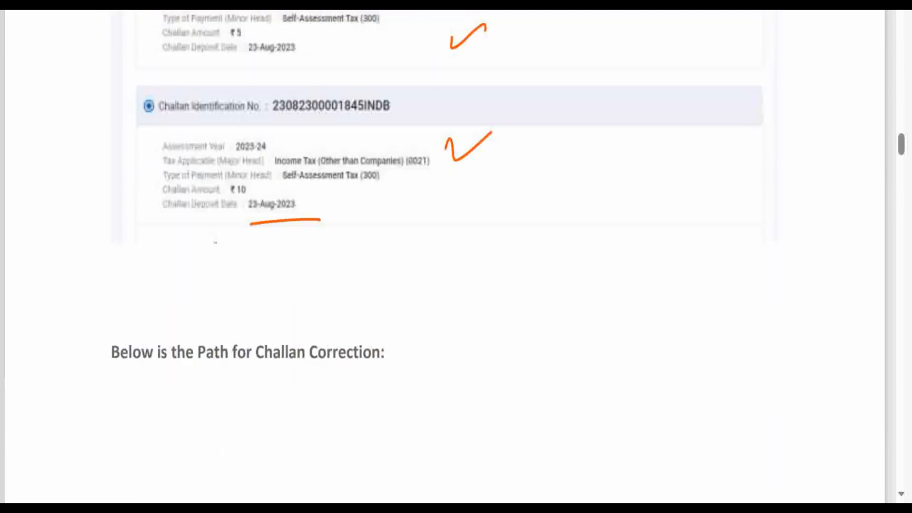
scroll(456, 257, down, 3)
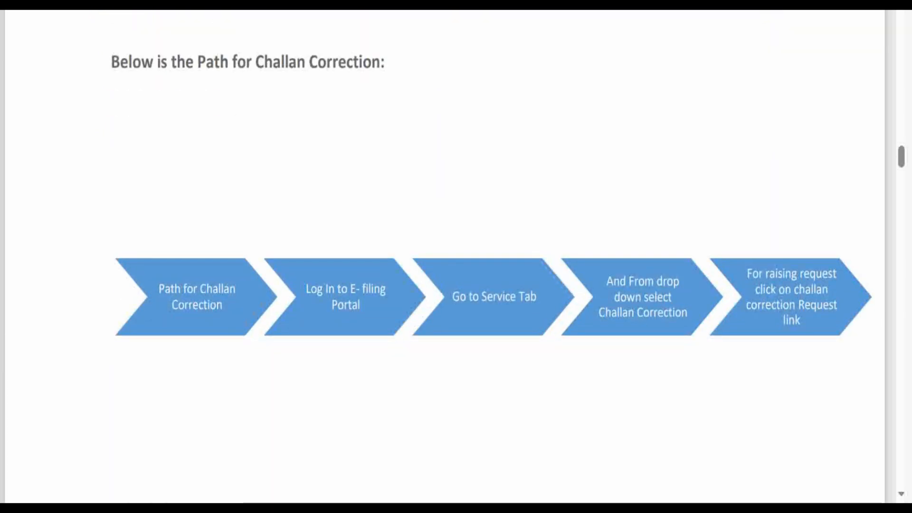
mouse_move(287, 233)
mouse_down()
mouse_move(287, 250)
mouse_move(357, 196)
mouse_up()
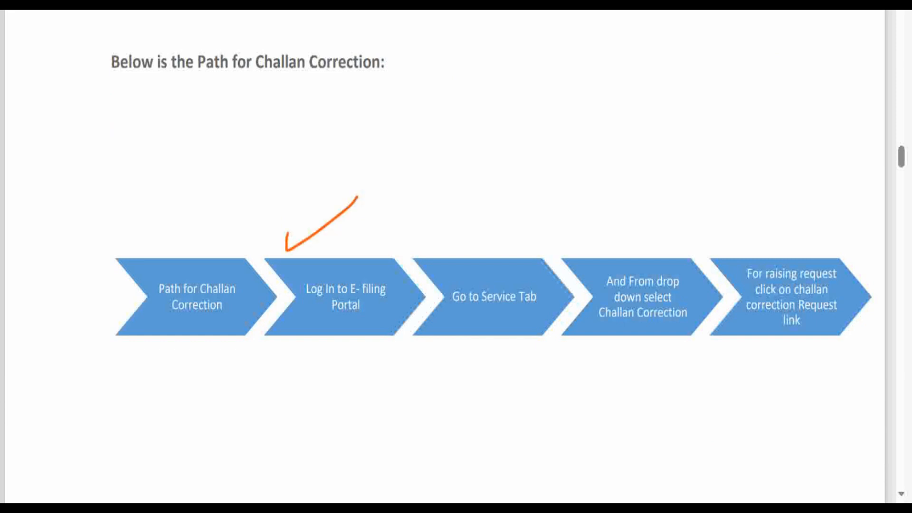
click(459, 208)
drag(459, 207, 554, 186)
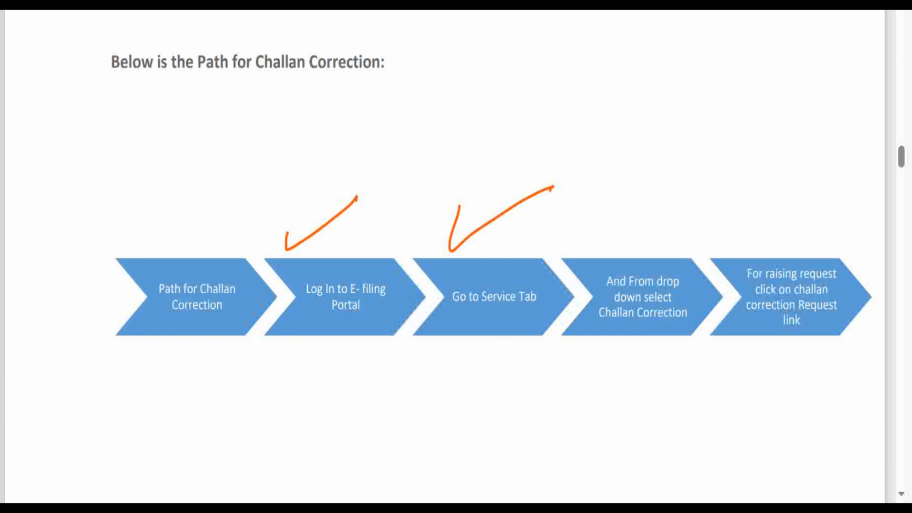
mouse_move(607, 207)
mouse_down()
mouse_move(599, 236)
mouse_move(672, 190)
mouse_up()
drag(604, 330, 636, 326)
drag(730, 335, 765, 320)
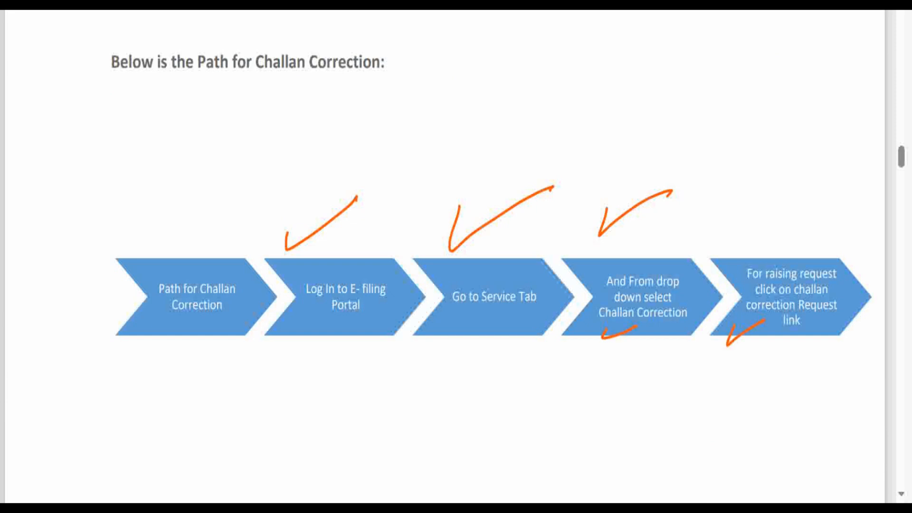
mouse_move(705, 379)
mouse_down()
mouse_move(722, 361)
mouse_move(765, 368)
mouse_up()
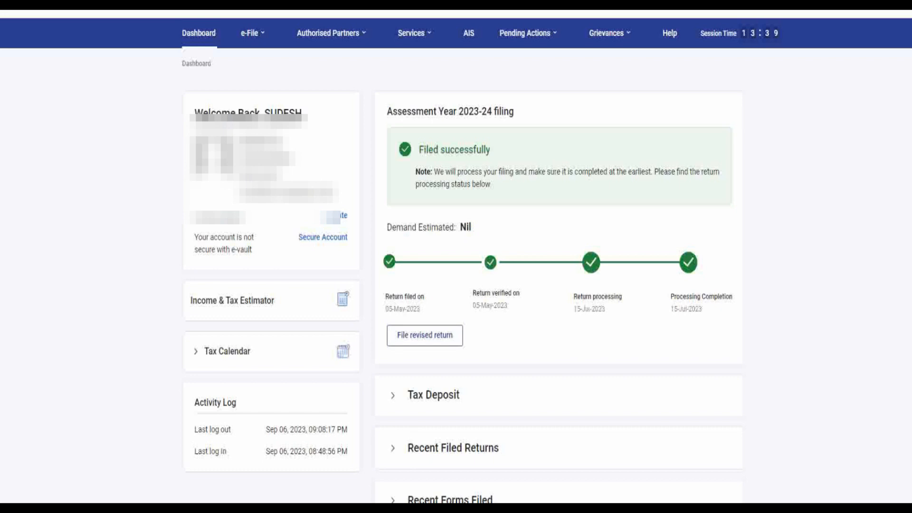
- In the e-Filing portal, create a challan correction request with Change in Assessment Year (A.Y.) as the attribute for correction
click(414, 33)
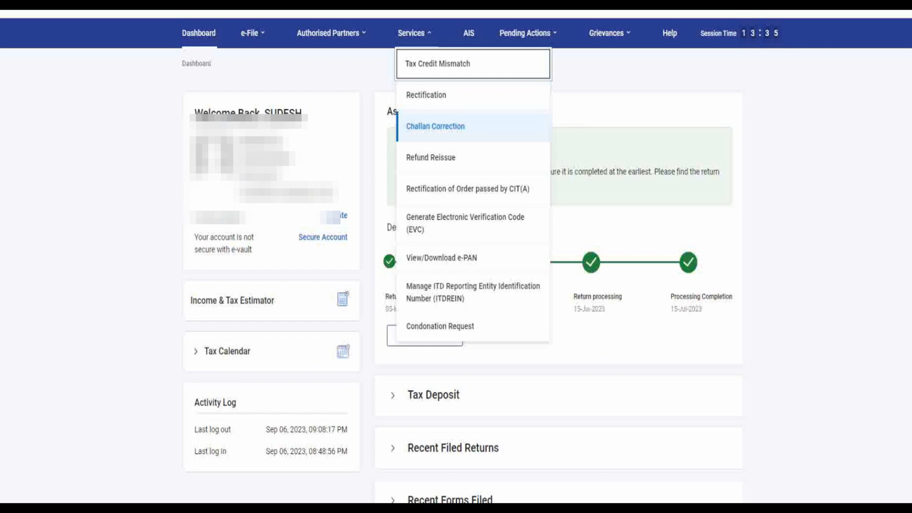
click(436, 126)
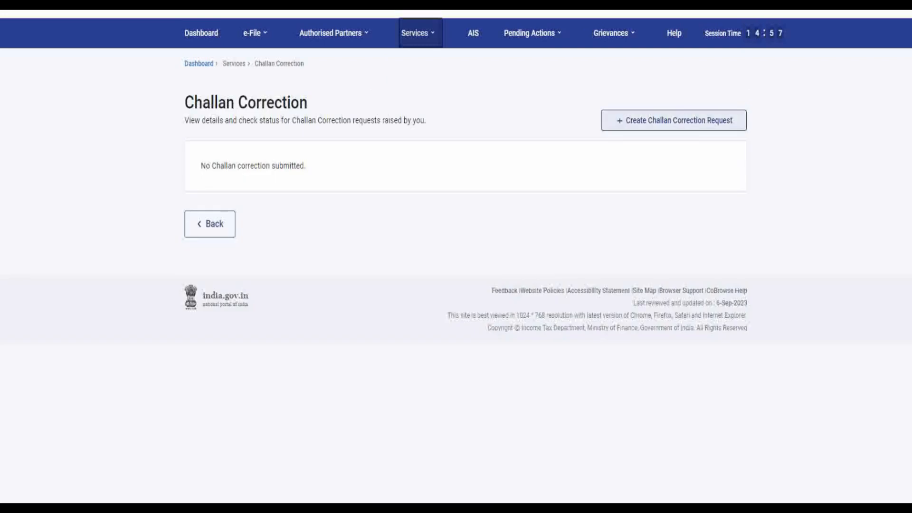
click(674, 121)
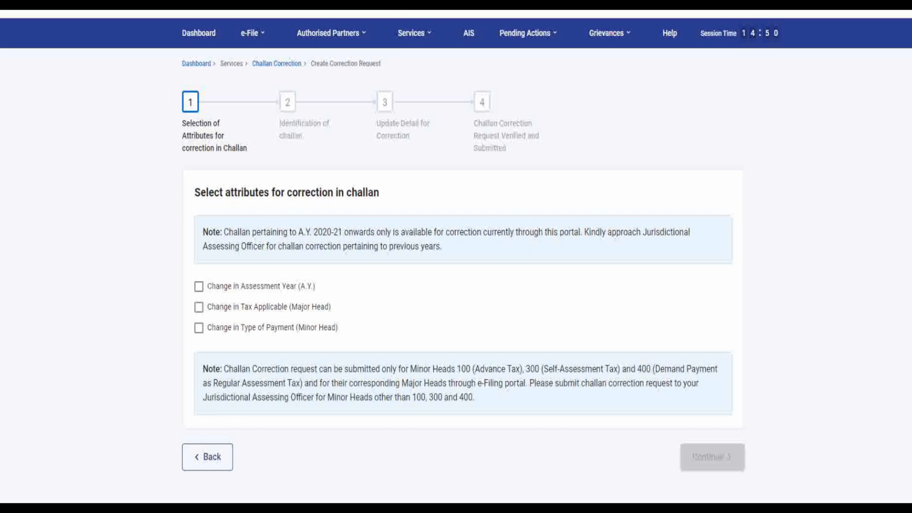
click(198, 286)
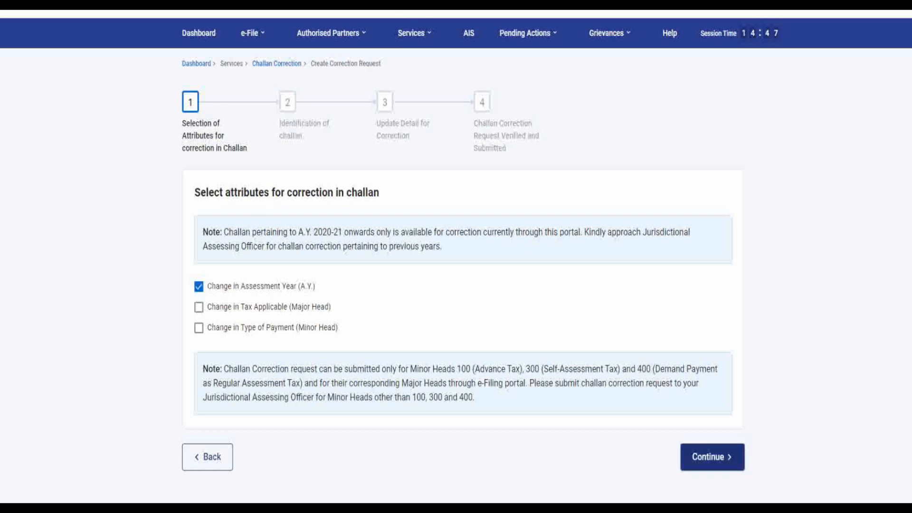
click(713, 457)
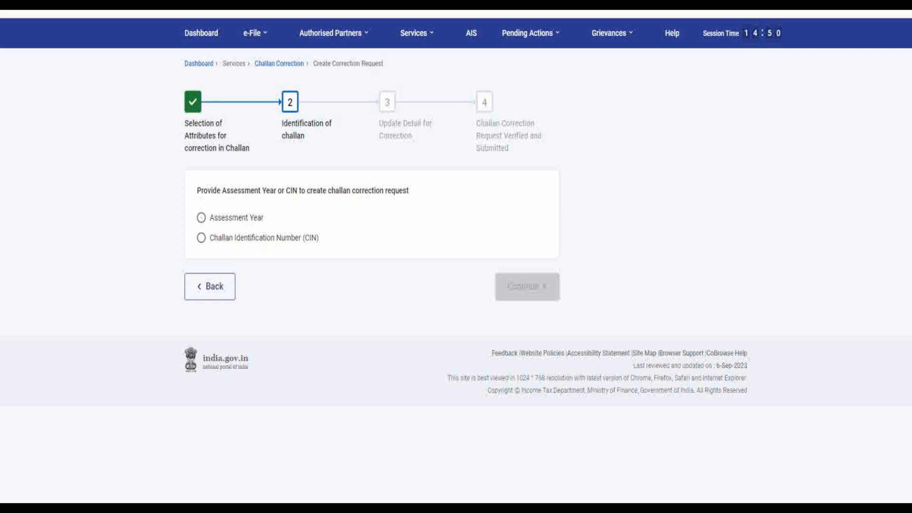
- Identify the challan by Assessment Year 2023-24 and proceed to the list of challans
click(202, 218)
click(286, 246)
click(286, 300)
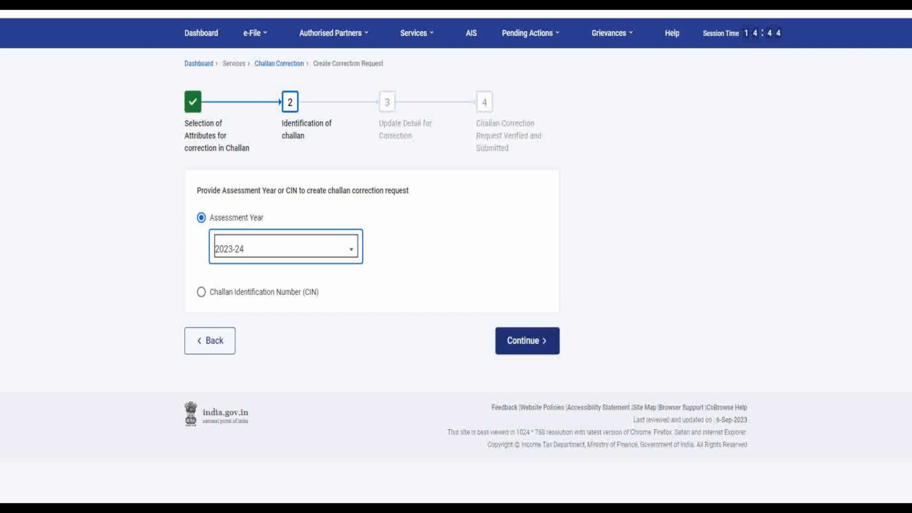
click(528, 341)
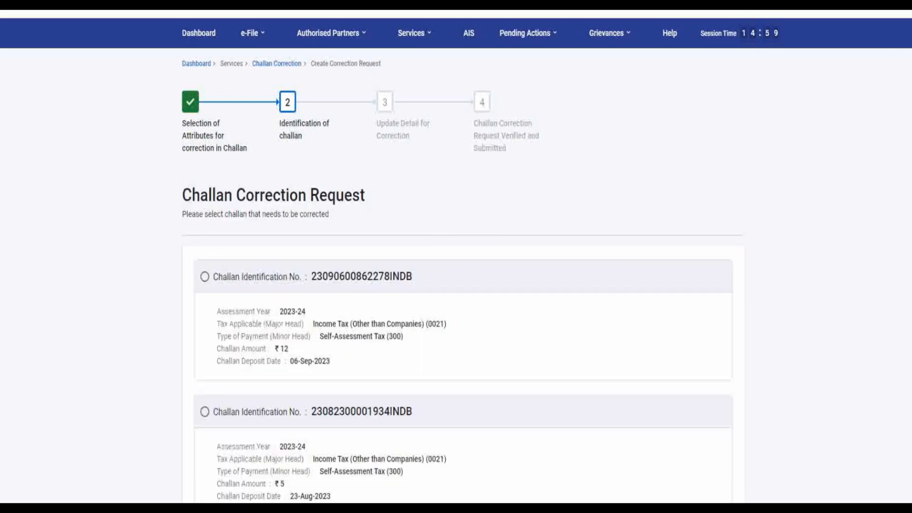
- Try selecting the ₹5 challan deposited on 23-Aug-2023 and check the notice above the challan list
scroll(456, 266, down, 7)
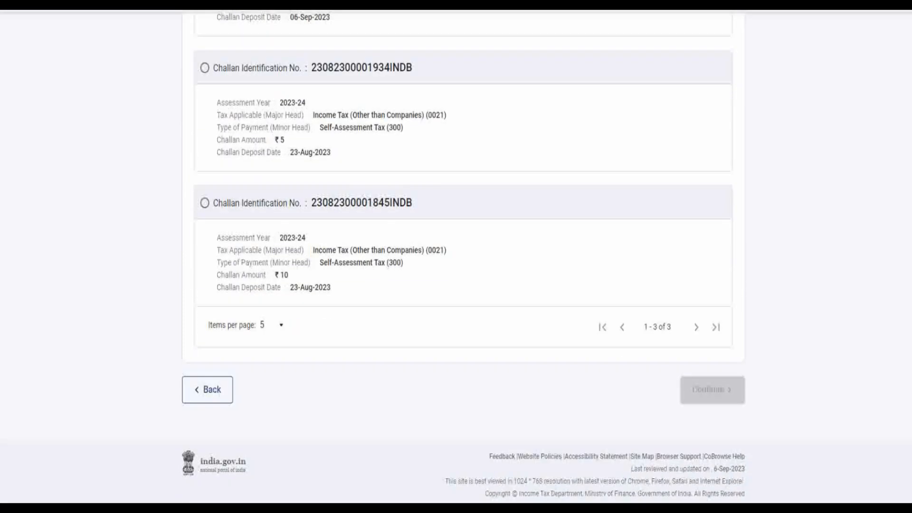
scroll(456, 266, up, 8)
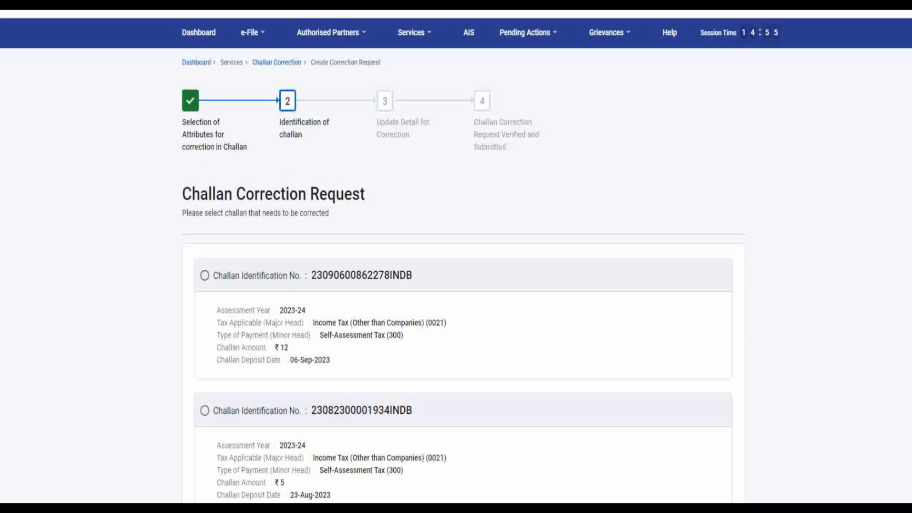
scroll(456, 266, down, 2)
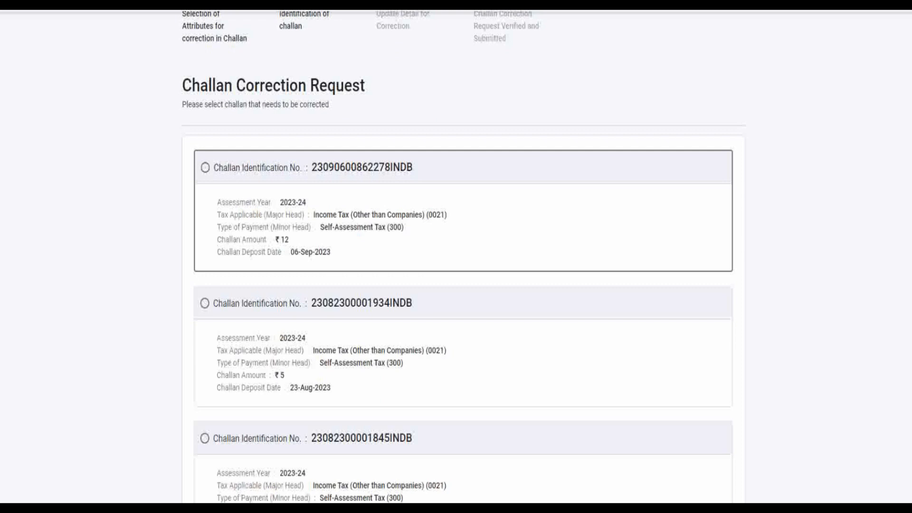
scroll(456, 323, down, 2)
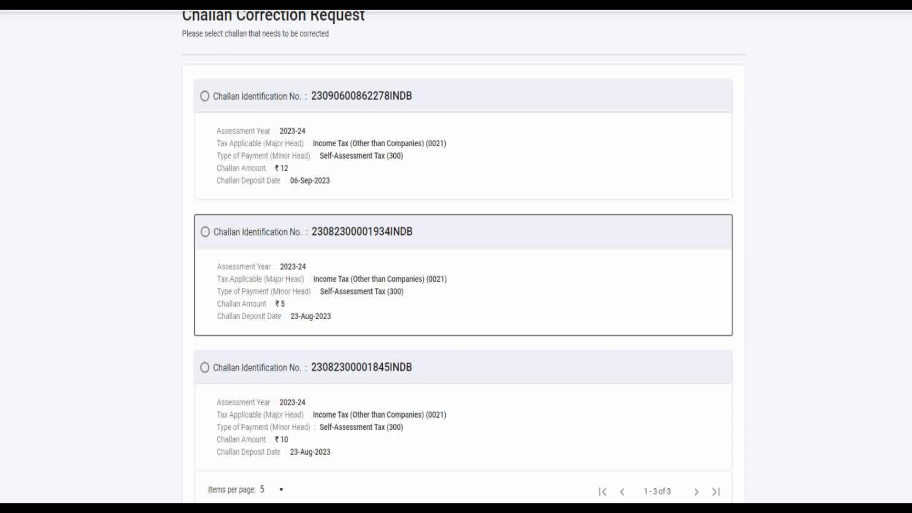
click(205, 232)
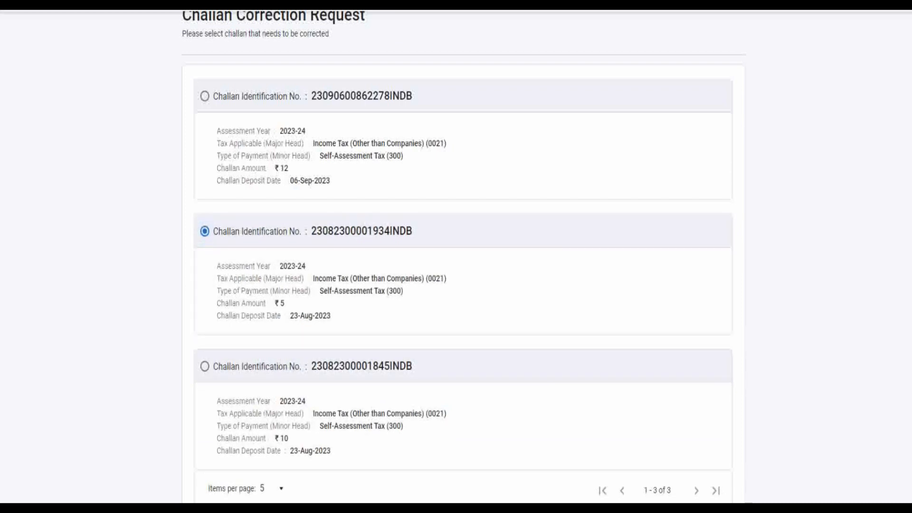
scroll(456, 257, down, 2)
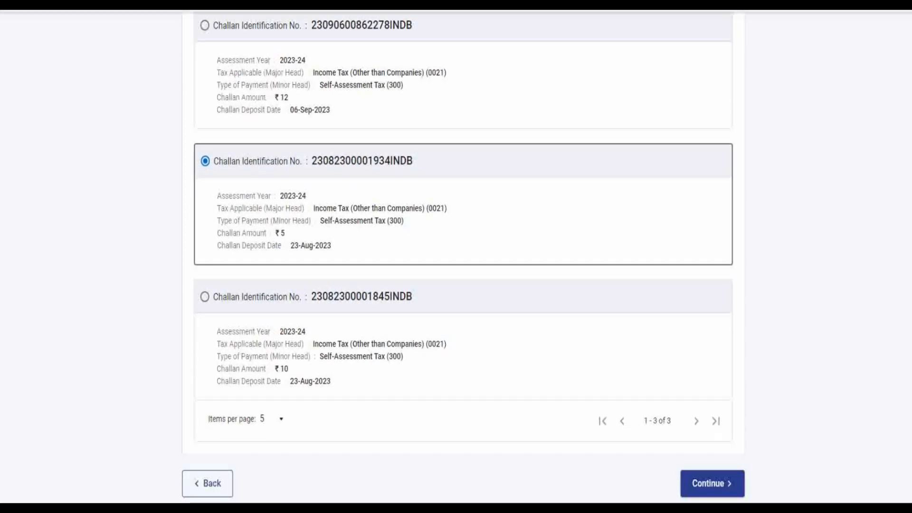
scroll(456, 256, up, 2)
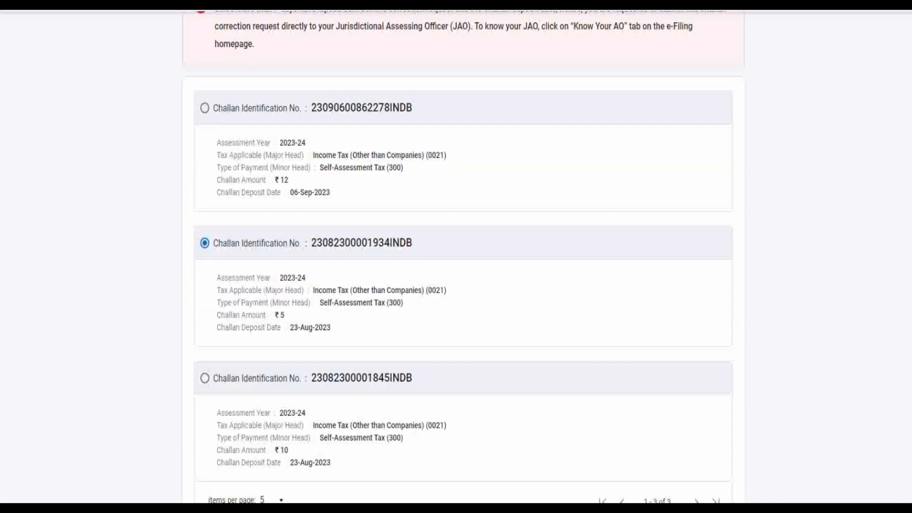
scroll(456, 256, up, 2)
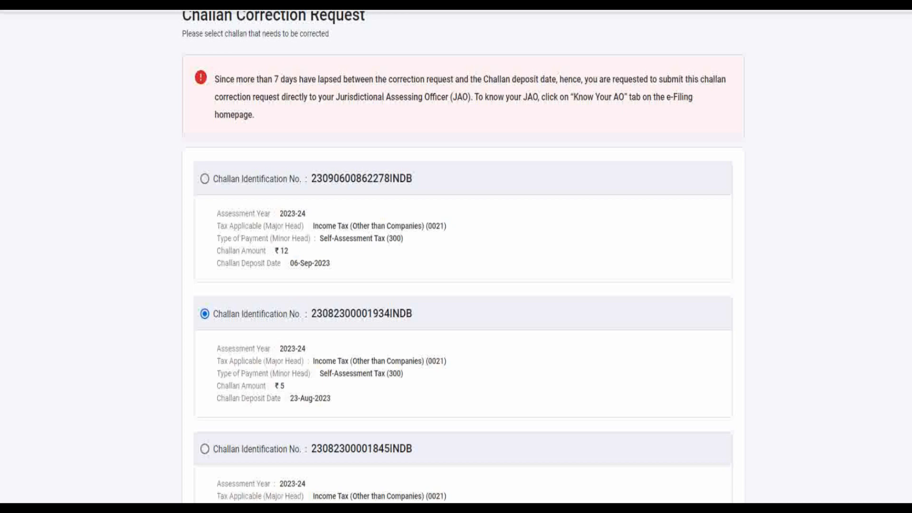
- Select the ₹12 challan deposited on 06-Sep-2023 for correction and continue to updating its details
click(205, 178)
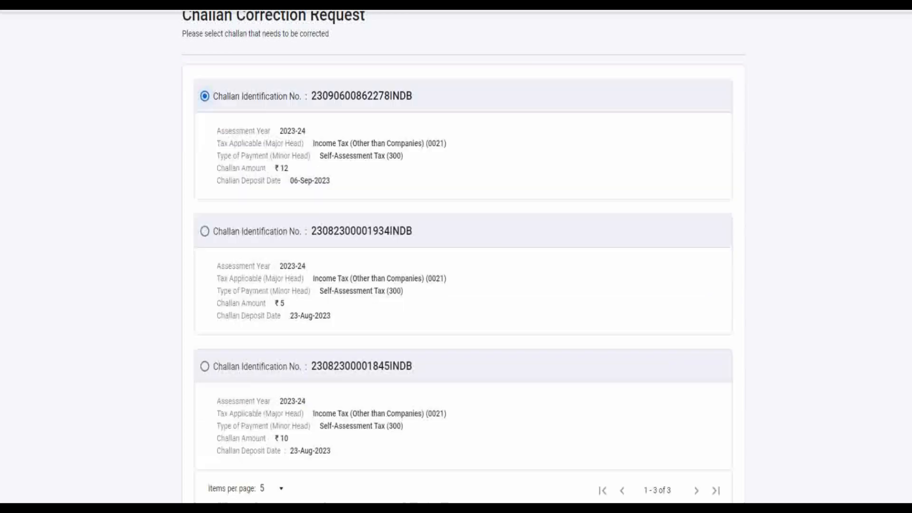
scroll(456, 256, down, 3)
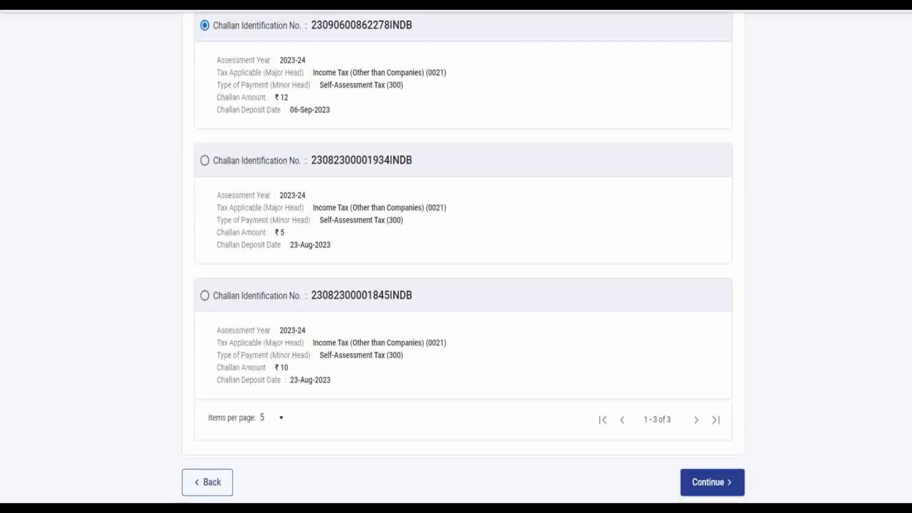
click(712, 447)
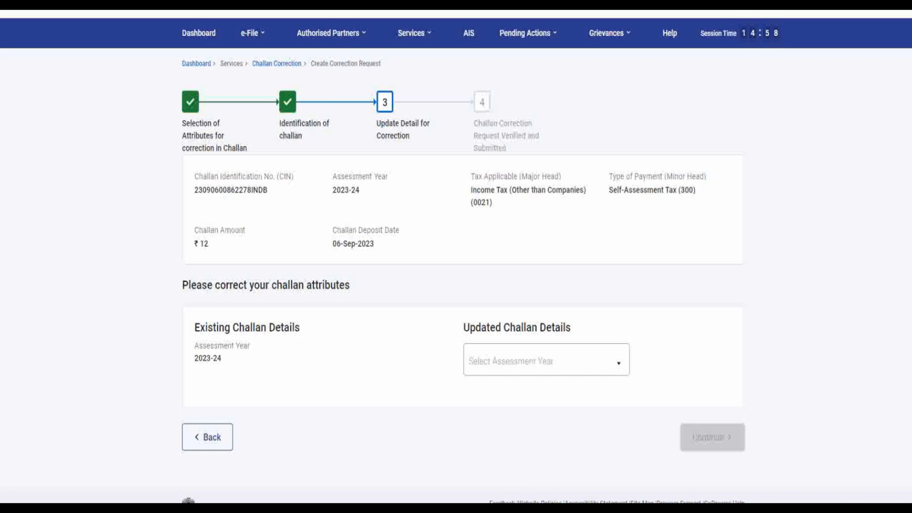
- Set the updated assessment year to 2022-23 and accept the correction summary to proceed to e-verification
click(546, 361)
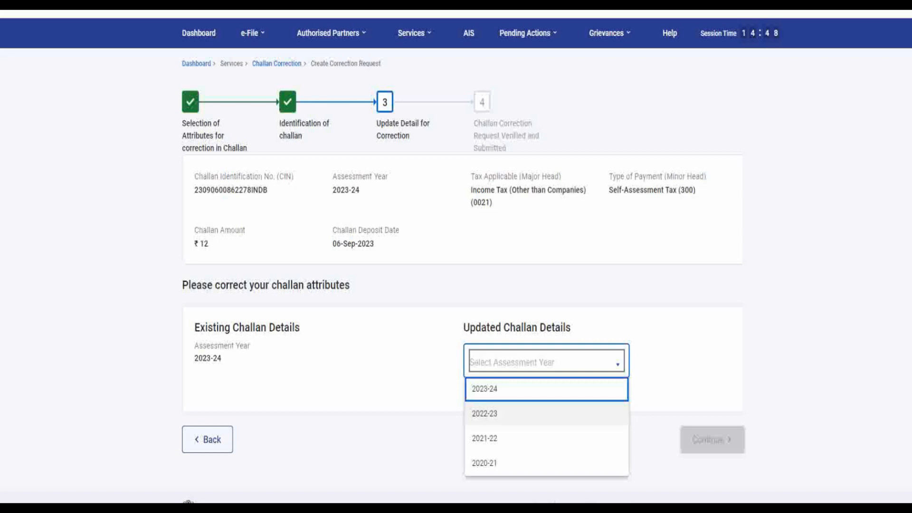
click(547, 413)
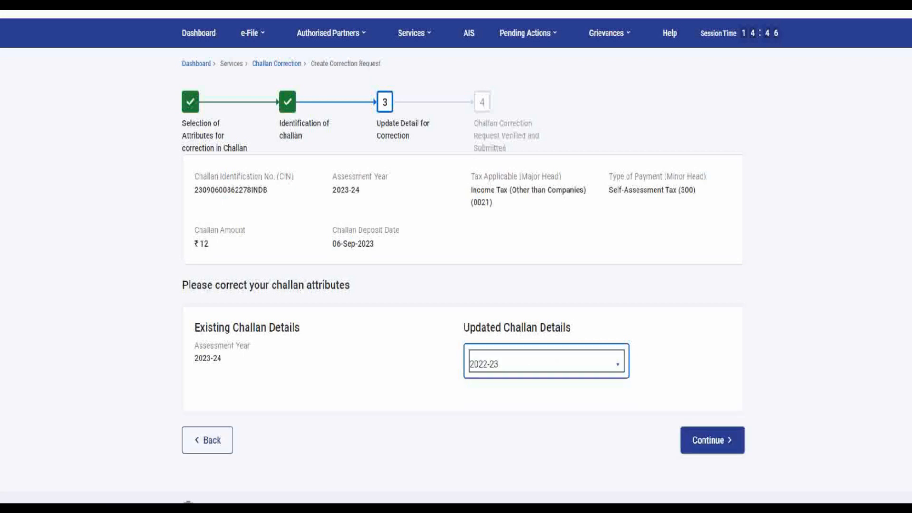
click(713, 440)
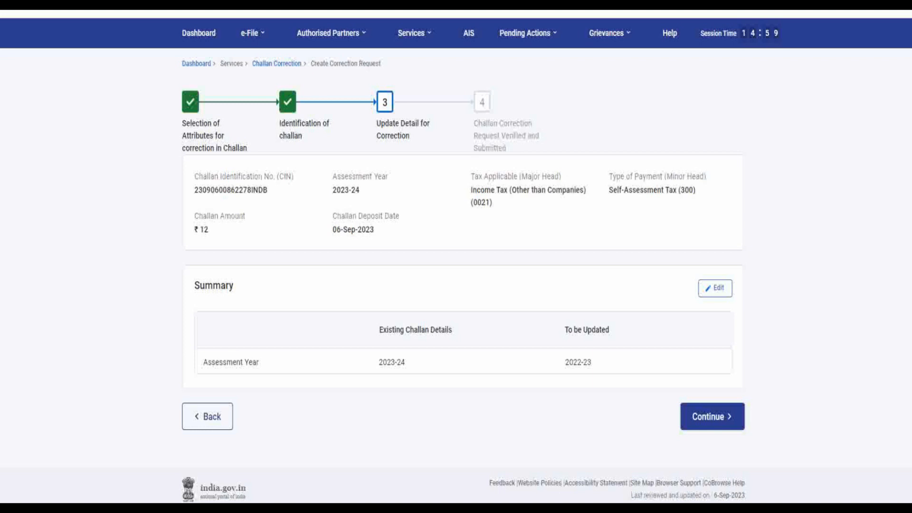
click(712, 417)
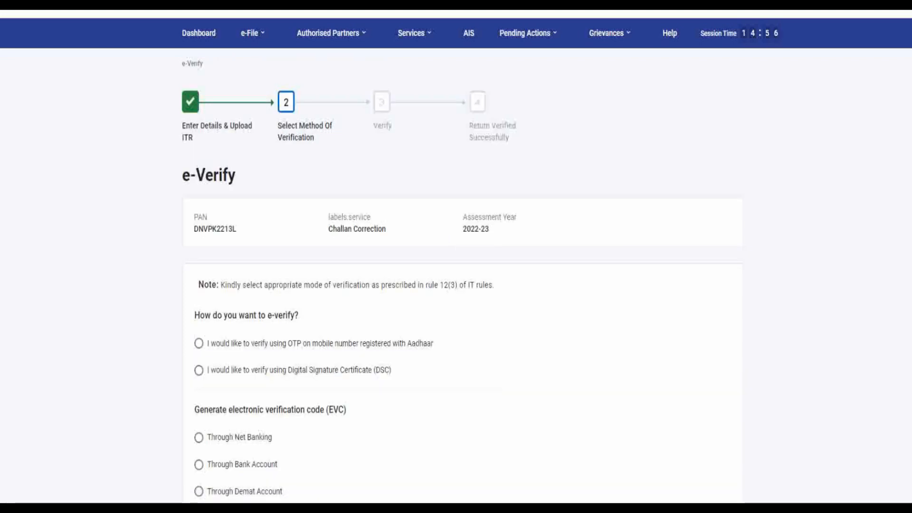
- Review the available e-verification methods for the correction request and return to the challan correction path document
scroll(456, 256, down, 2)
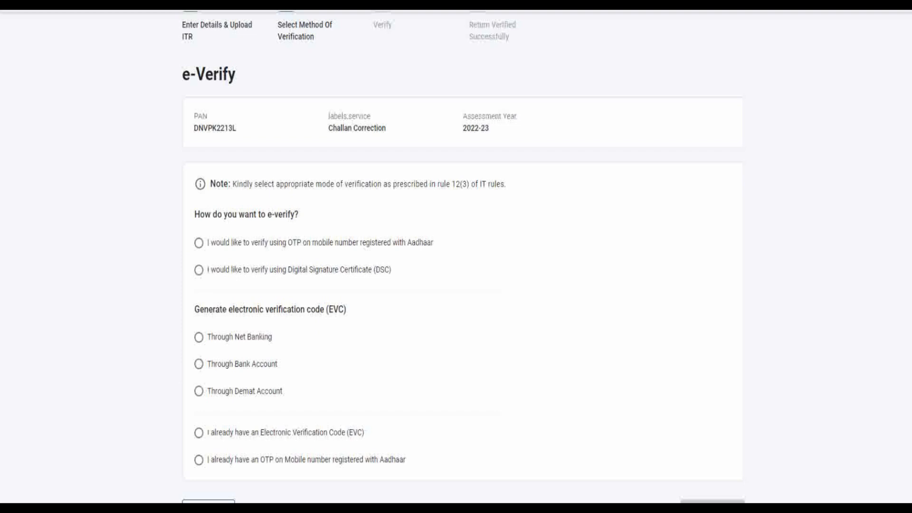
mouse_move(560, 508)
click(560, 446)
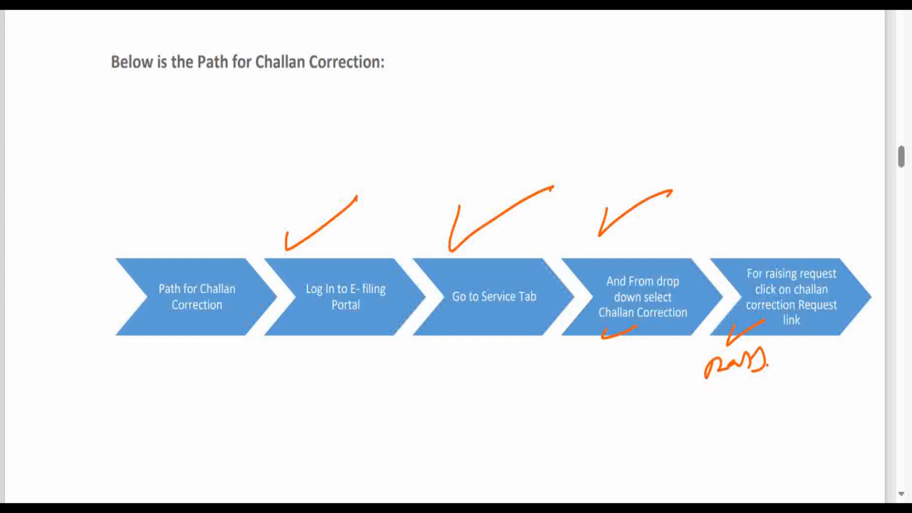